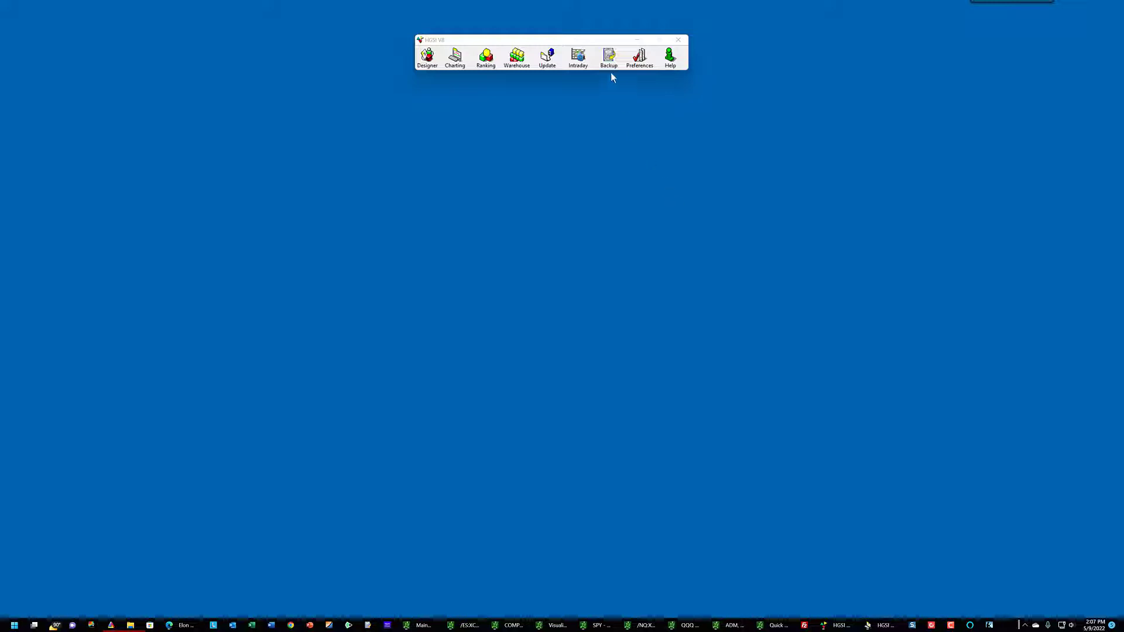
Bring the HGSI VIII toolbar window forward and open its Help menu.
click(578, 45)
click(671, 60)
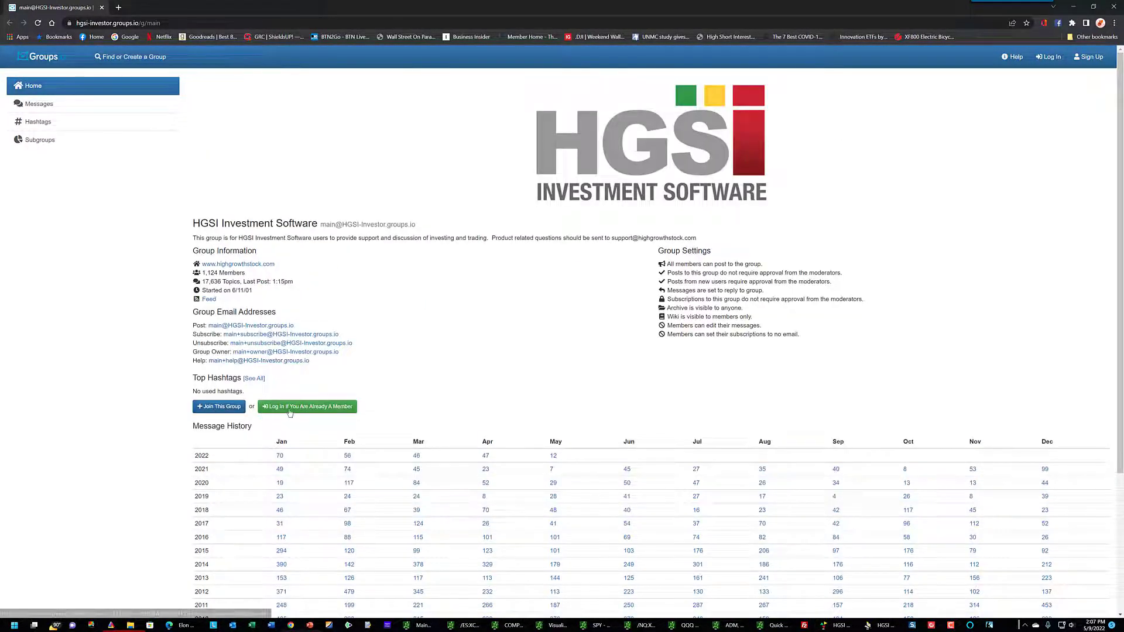
Request to join HGSI-Investor with the autofilled Gmail address, submitting it for email confirmation.
click(220, 409)
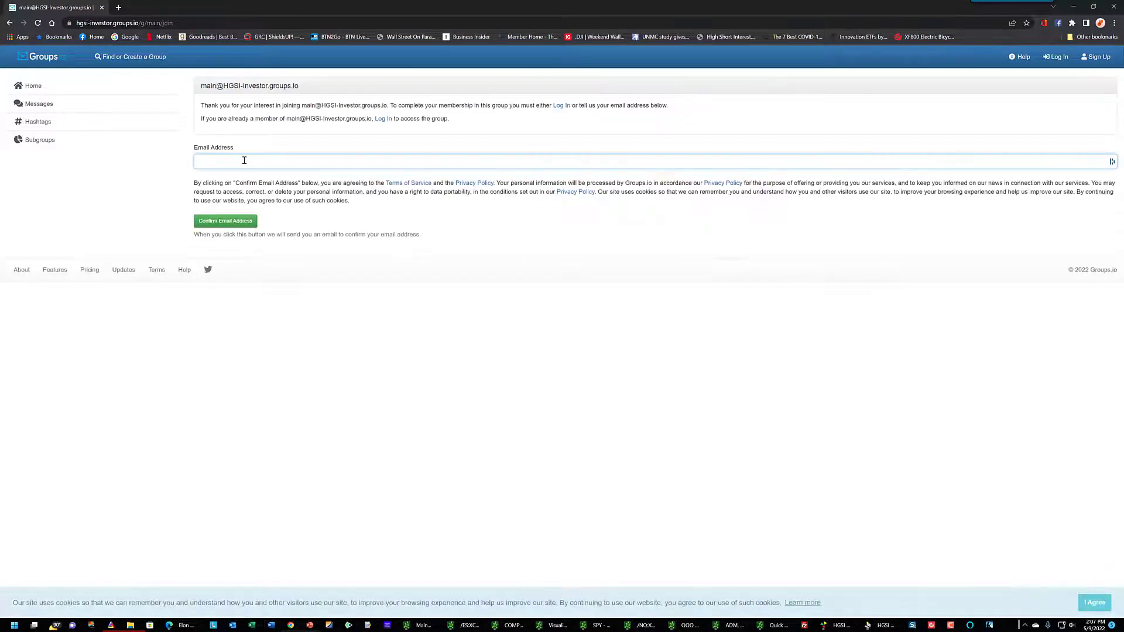
click(245, 160)
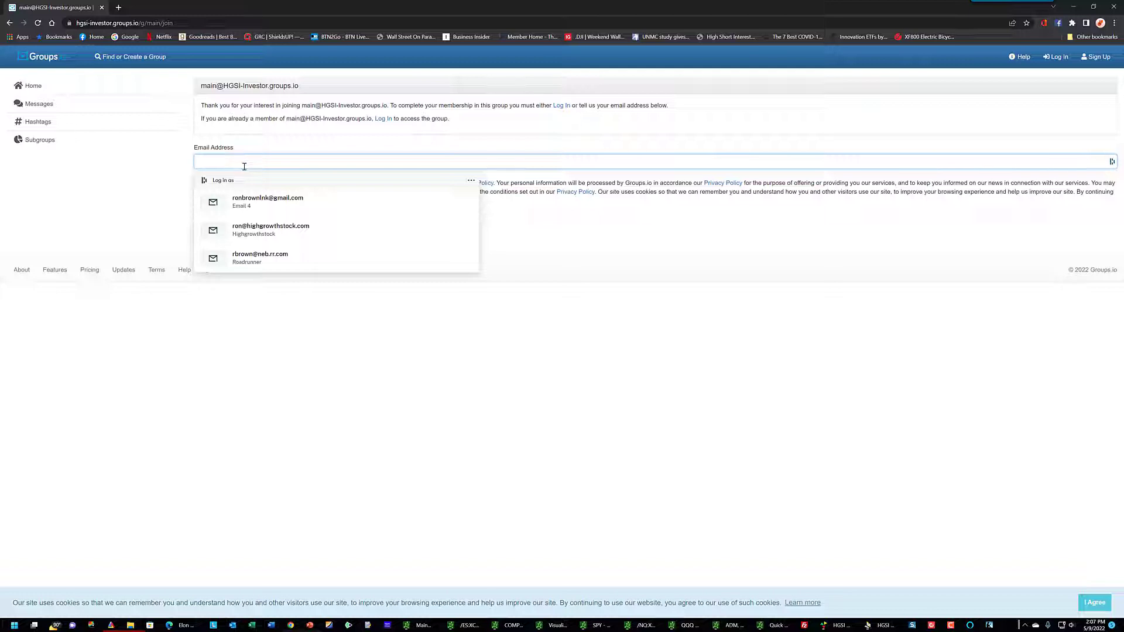
click(267, 203)
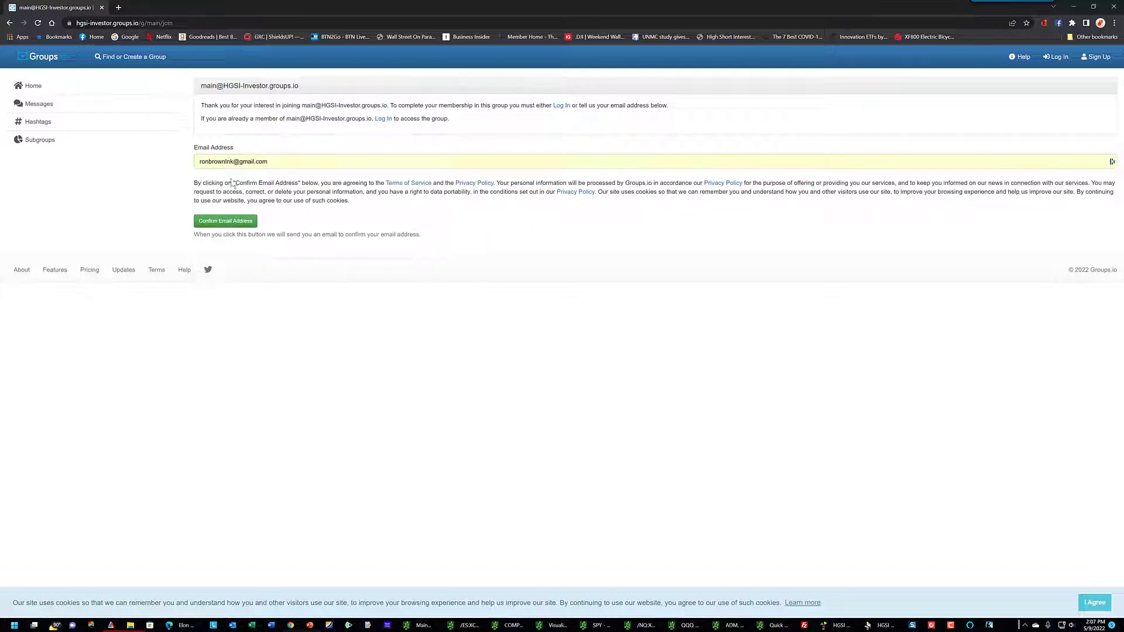
click(235, 222)
click(235, 222)
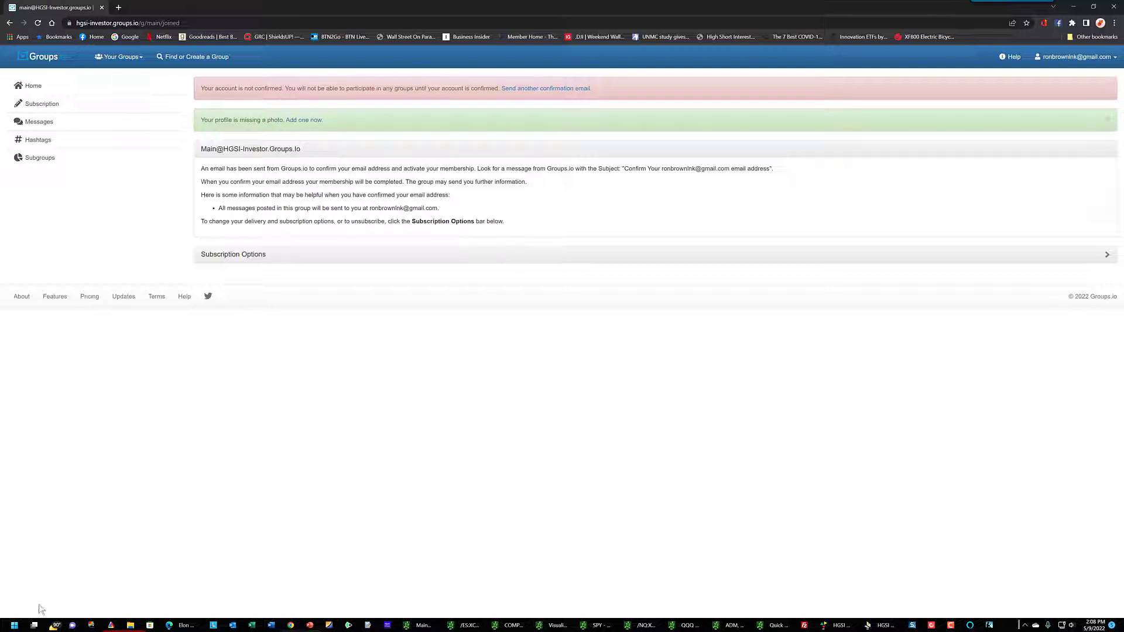
Launch EasyMail, open the [HGSI-Investor] Confirm email, confirm the account, then minimize EasyMail.
click(13, 625)
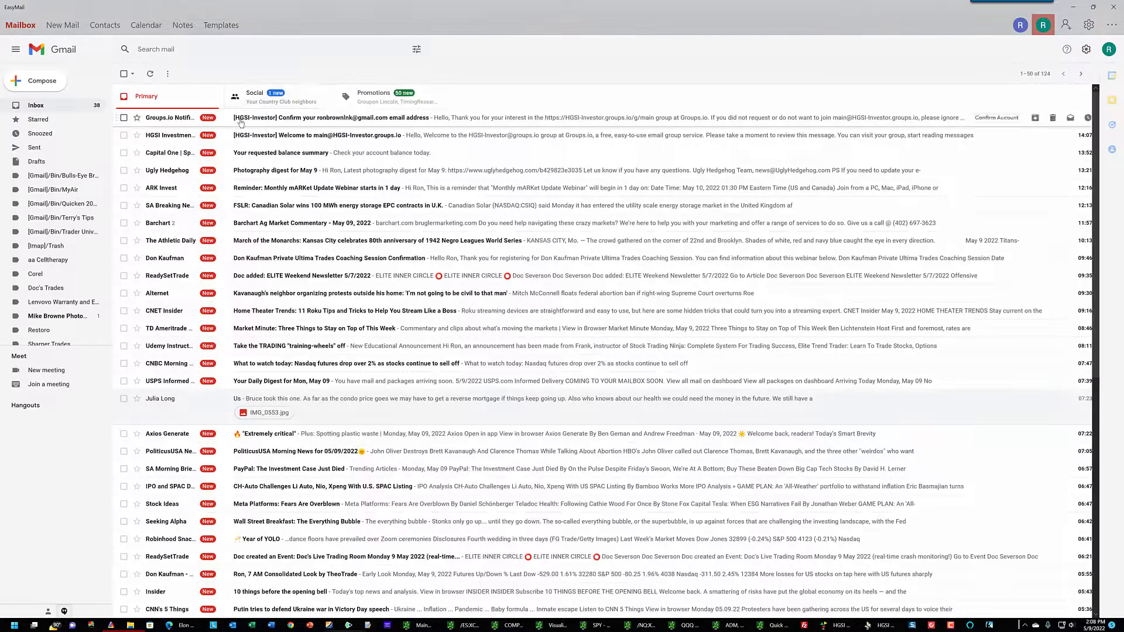
mouse_move(562, 117)
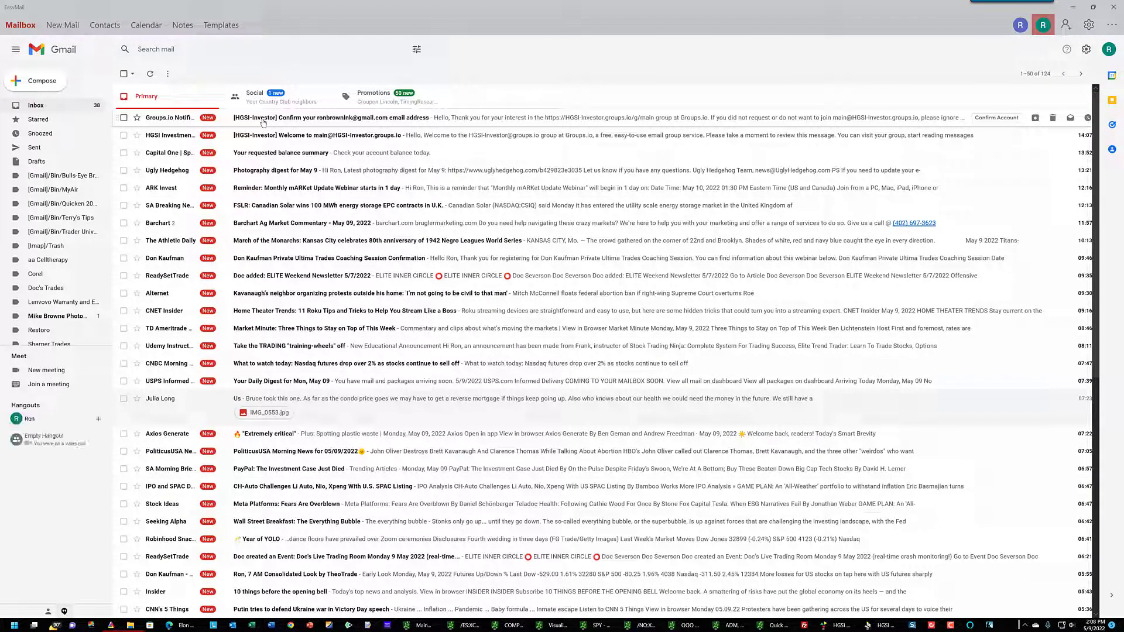
click(262, 120)
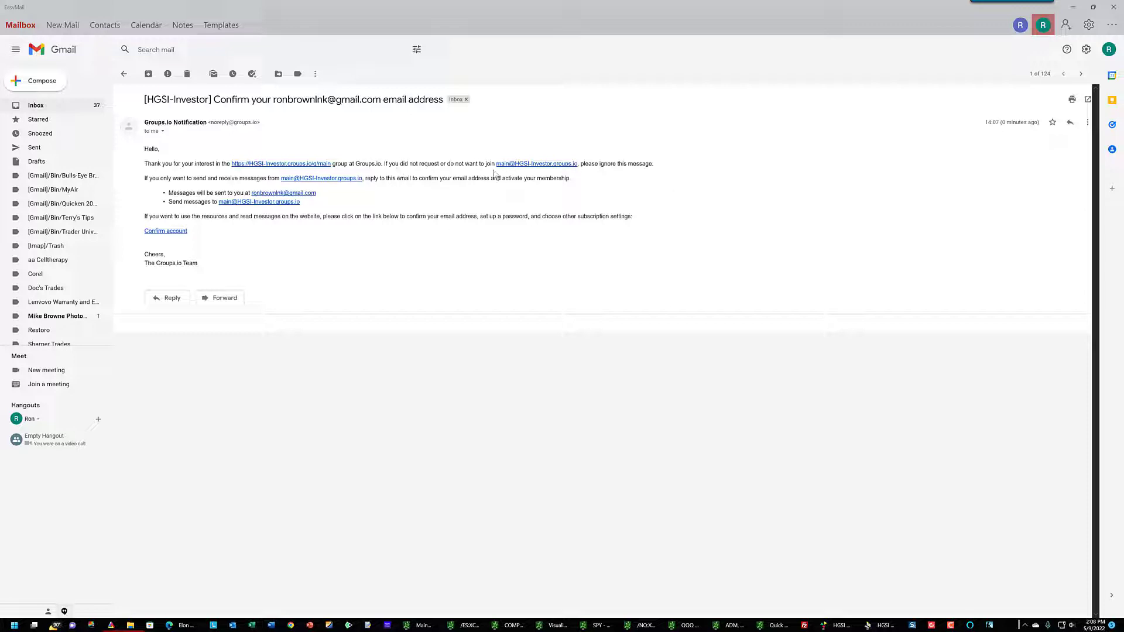
click(166, 231)
click(1078, 10)
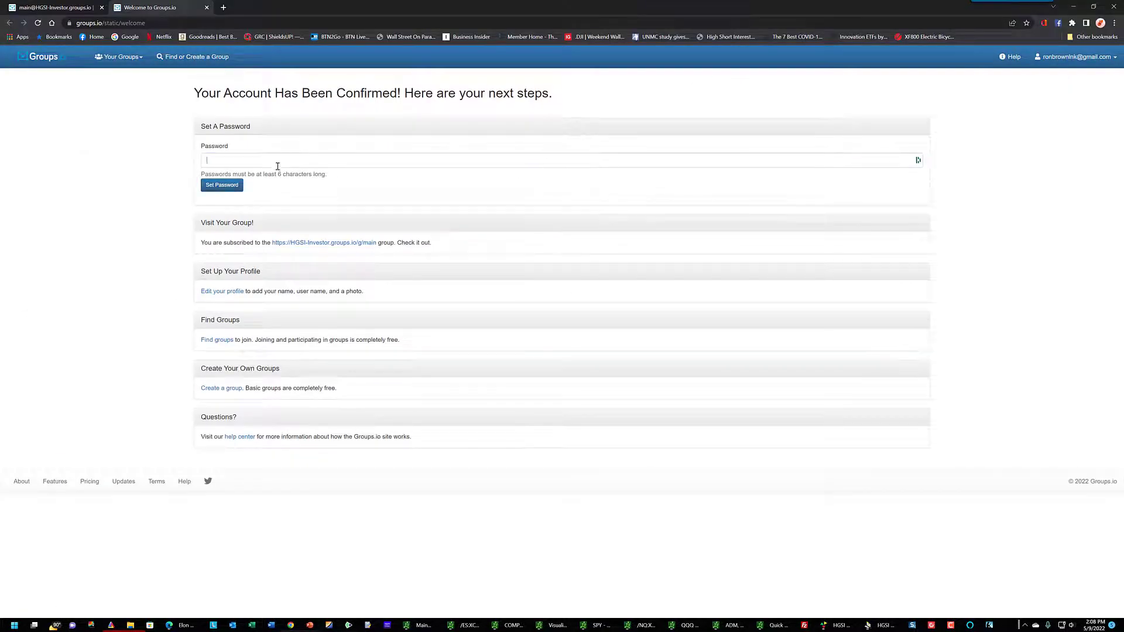
Fill in a generated Groups.io password and choose the Gmail address as Dashlane's login.
click(276, 166)
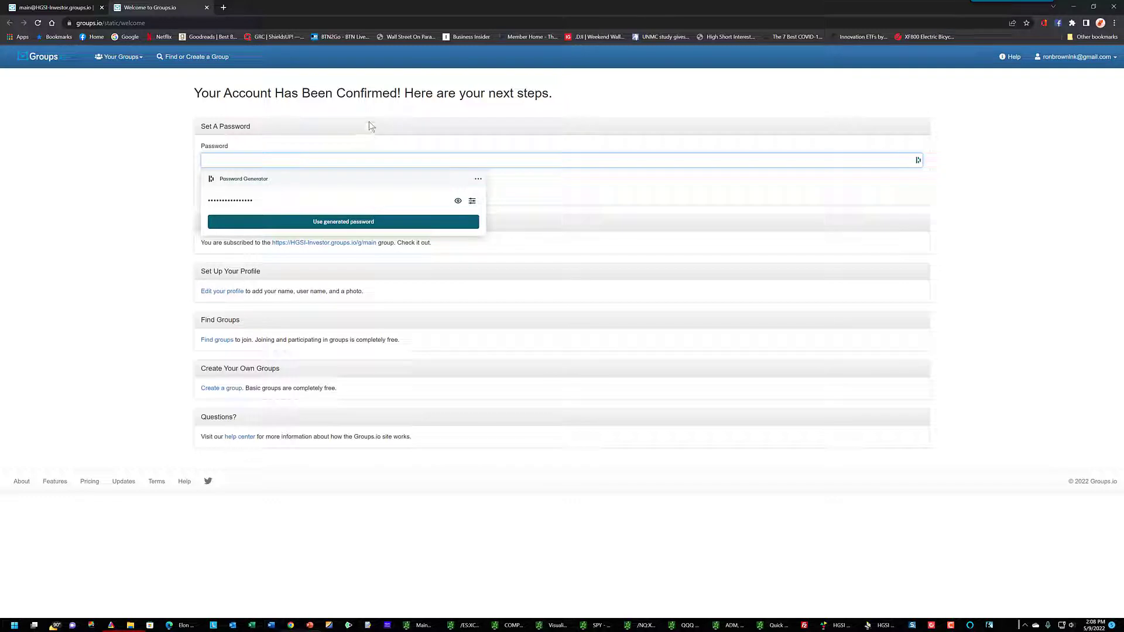
click(338, 220)
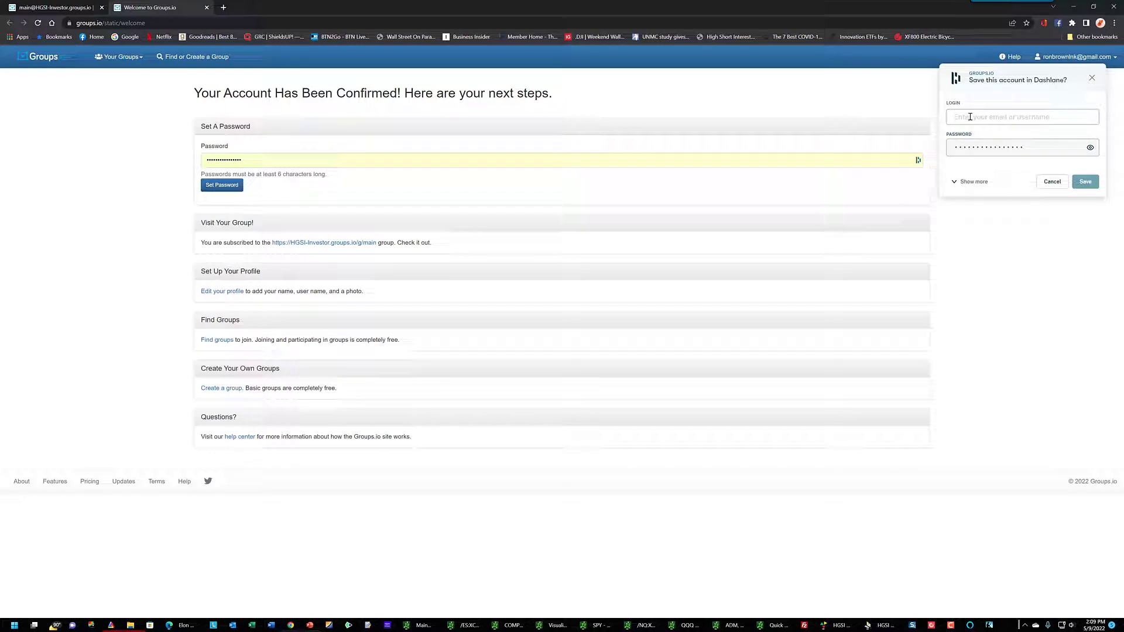
click(970, 116)
text(ron)
click(989, 134)
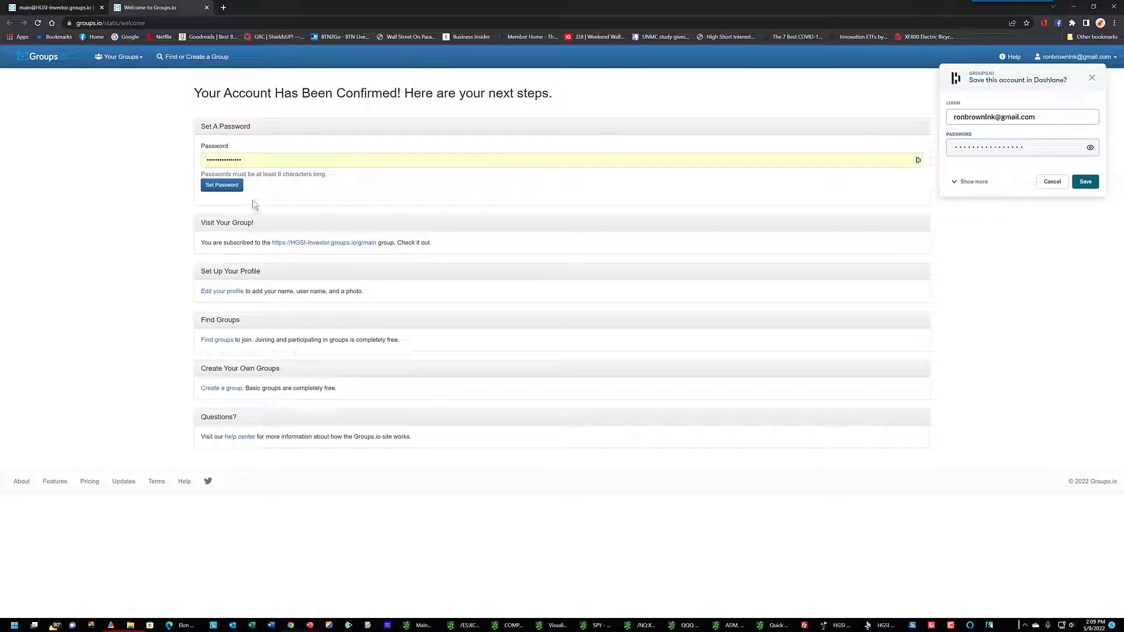
Set the new password and save it to Dashlane under the Gmail login.
click(231, 190)
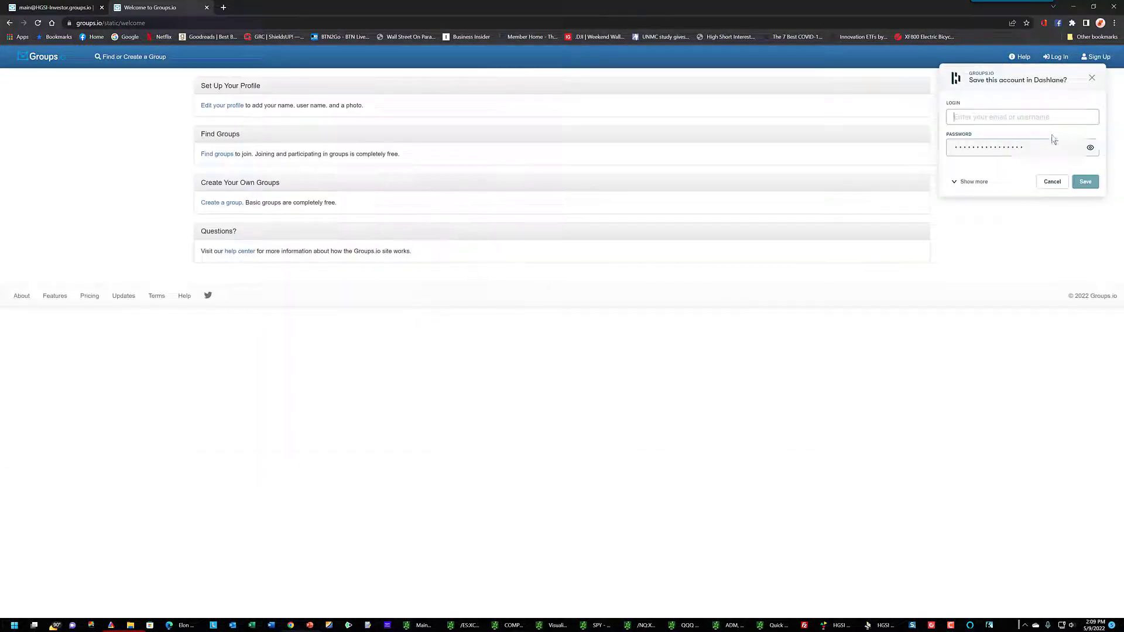
click(980, 122)
text(ron)
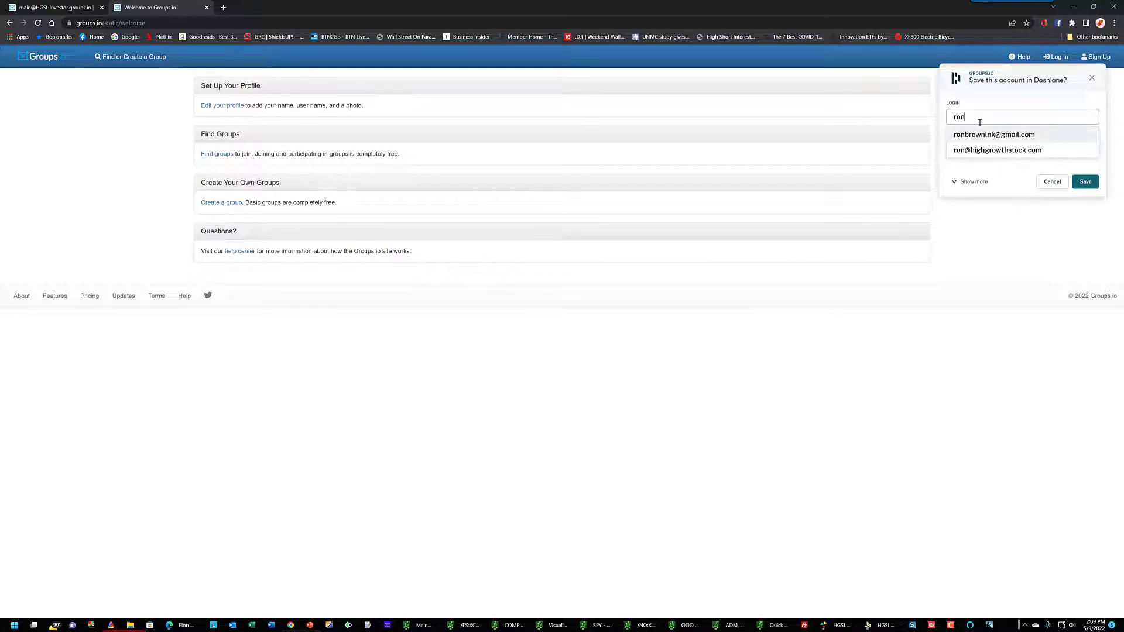
click(997, 135)
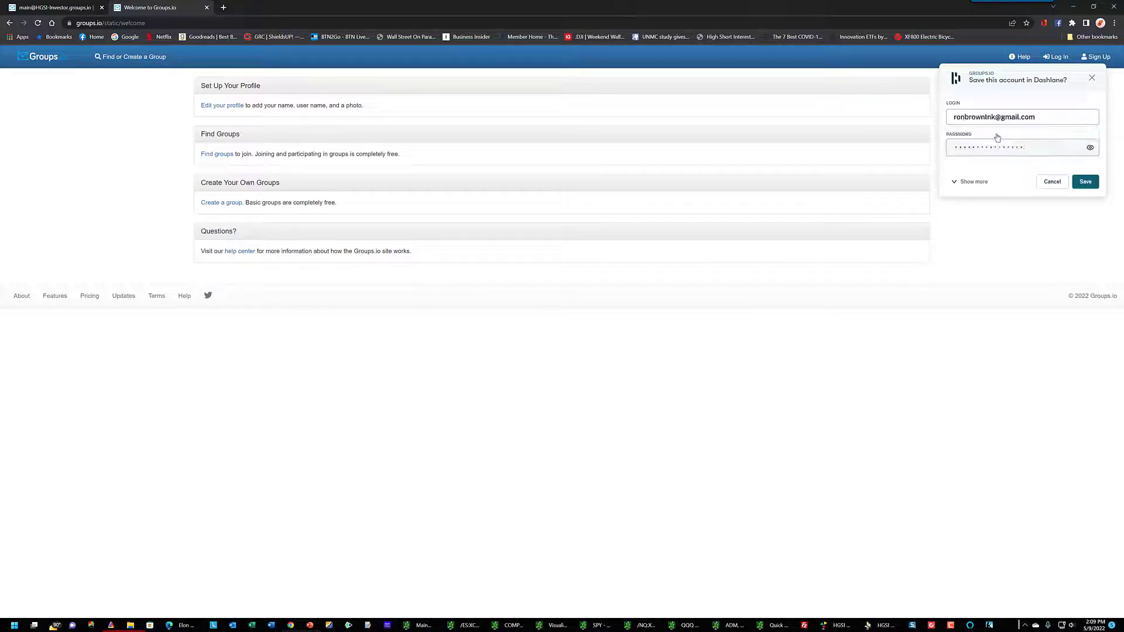
click(1082, 183)
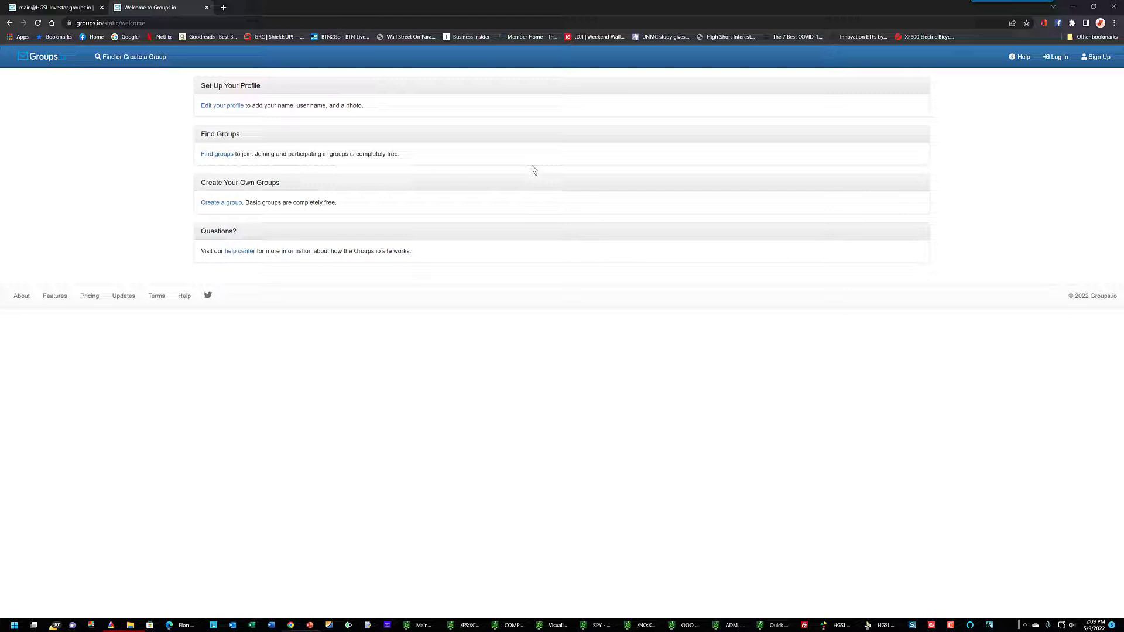
Review the Groups.io Account page and Preferences, then return to the Login settings.
click(234, 108)
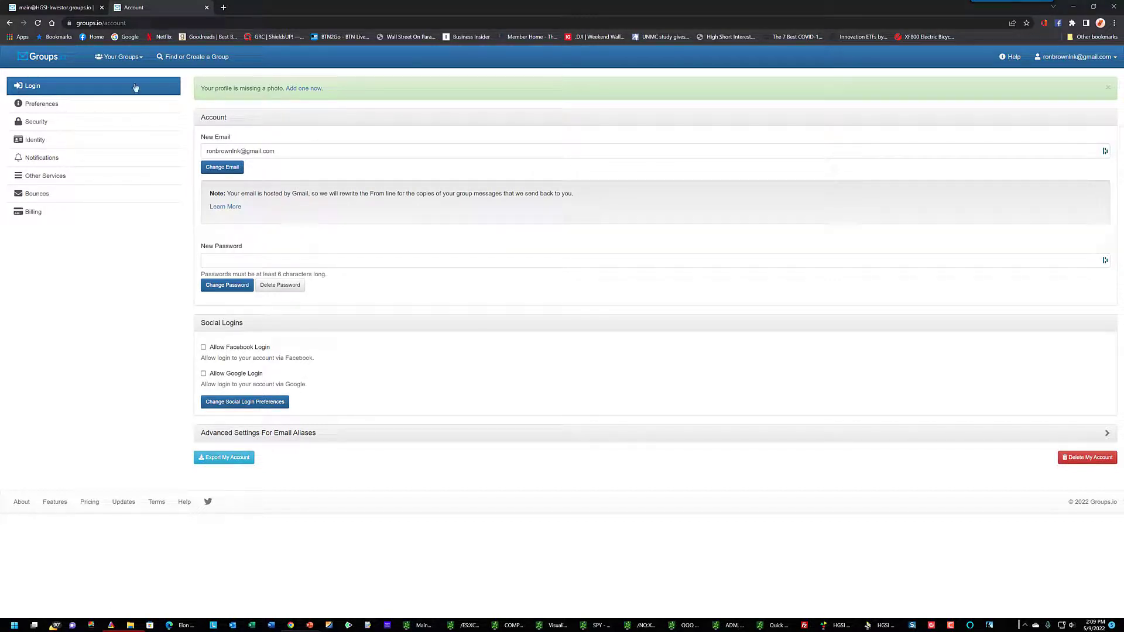
click(44, 106)
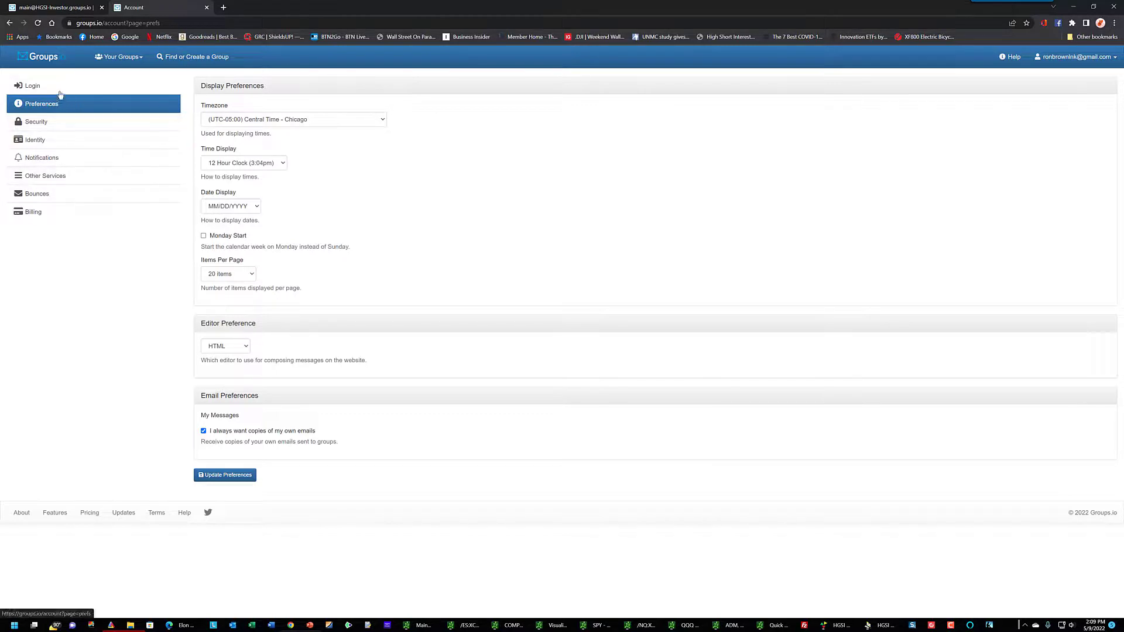
click(11, 24)
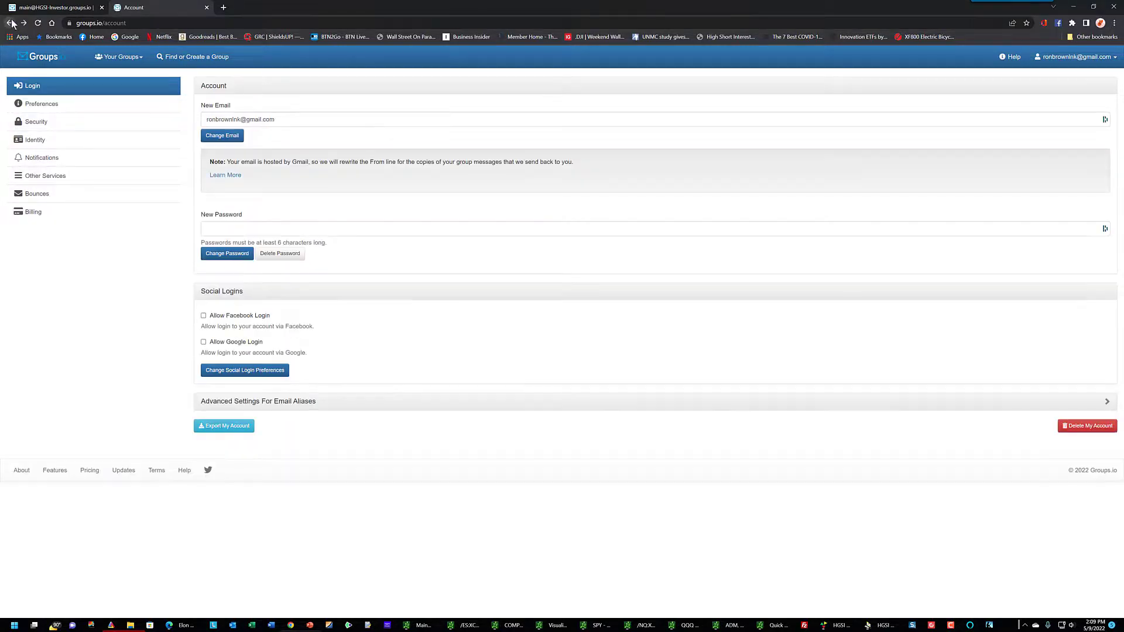
click(1073, 8)
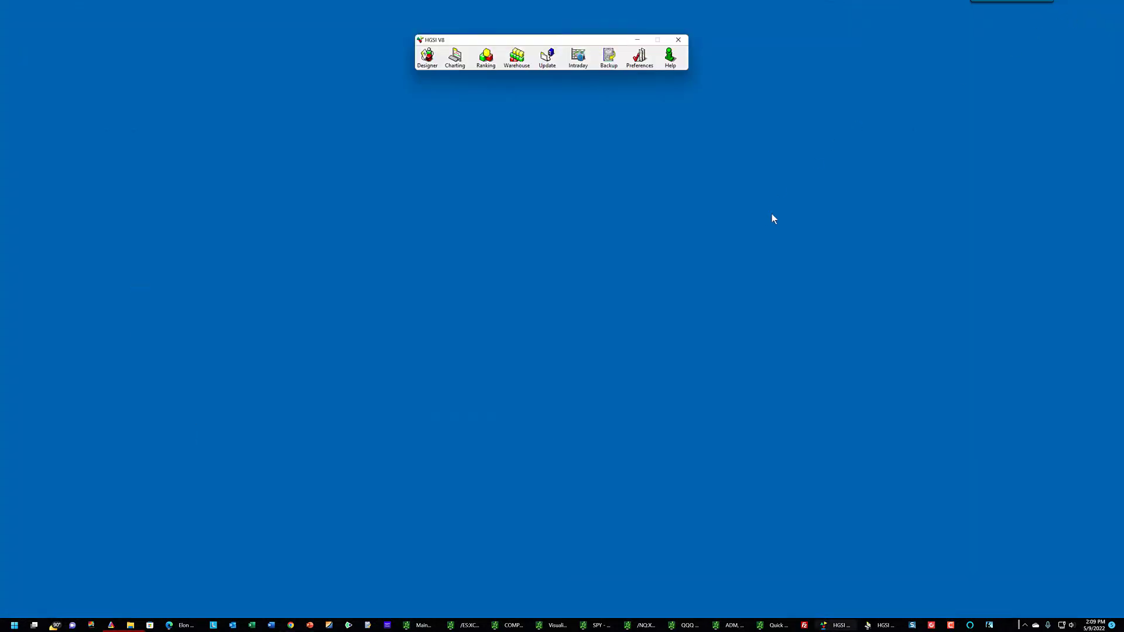